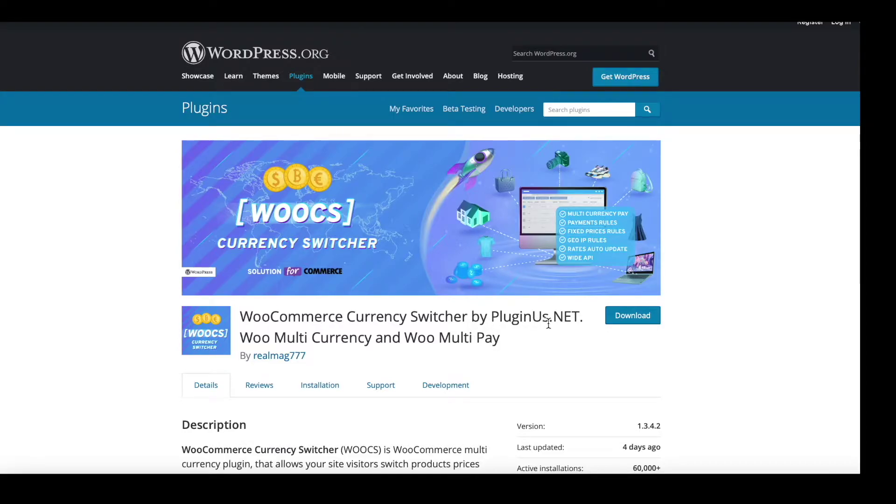
- Go from the WOOCS listing to Aelia's Currency Switcher for WooCommerce plugin page
left_click(246, 19)
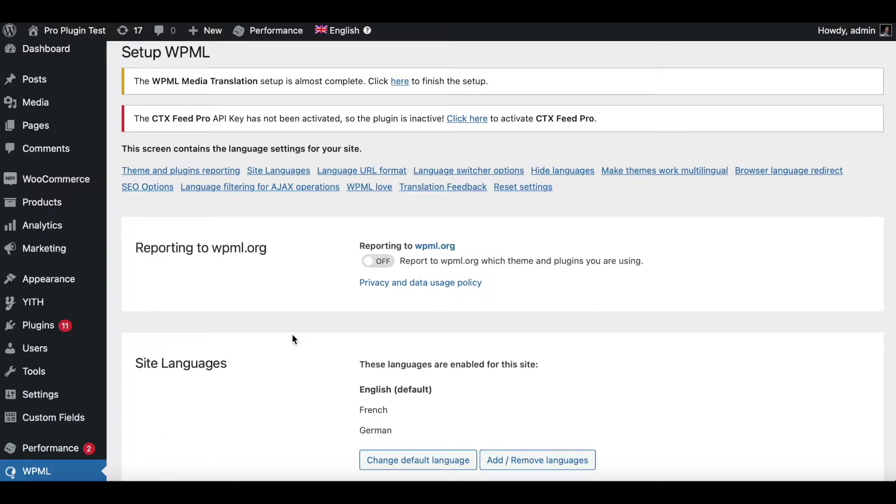
- Review WPML Languages: English default, French and German enabled, language added as a URL parameter
scroll(293, 334, "down", 5)
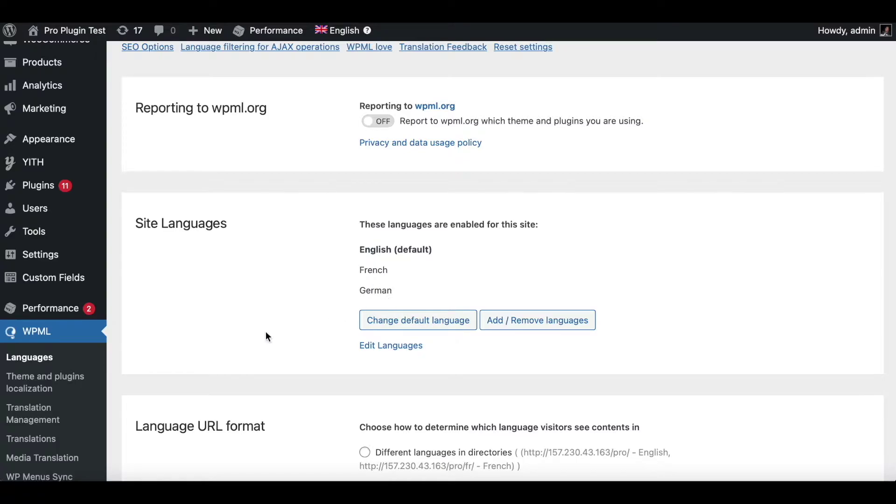
scroll(266, 334, "down", 5)
scroll(267, 336, "down", 5)
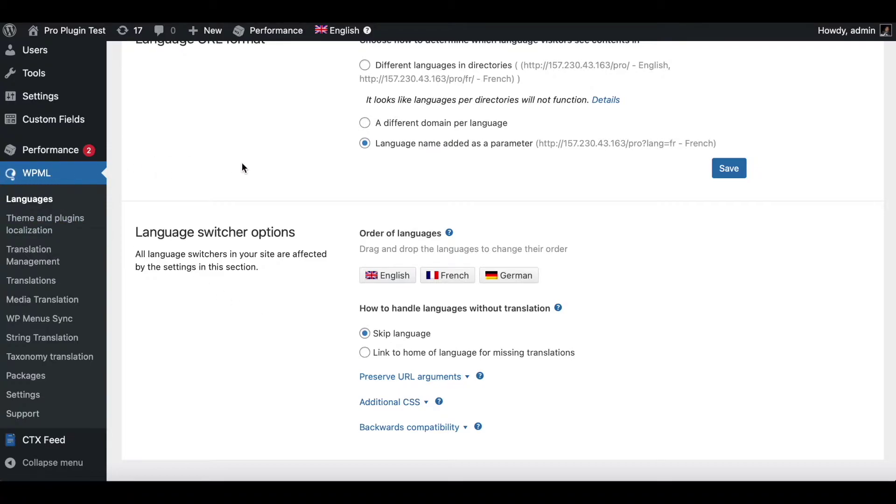
scroll(242, 163, "up", 5)
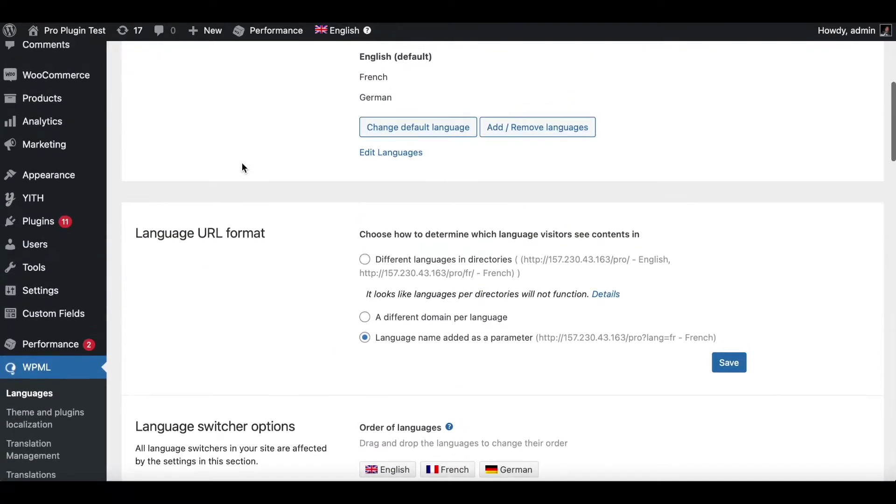
scroll(182, 270, "down", 1)
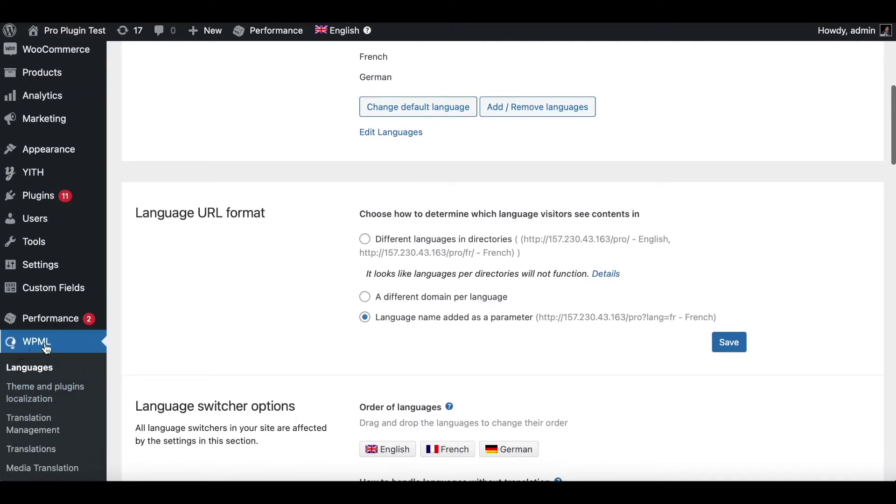
scroll(183, 304, "up", 2)
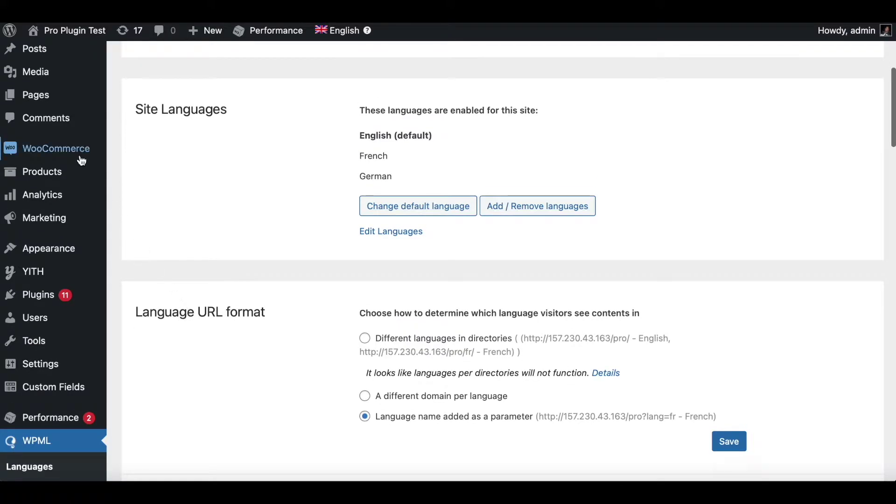
mouse_move(80, 155)
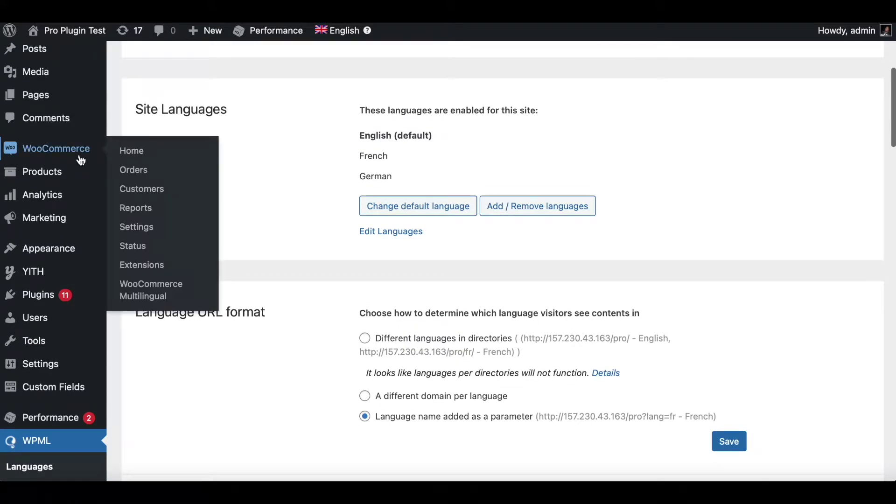
- Show WooCommerce Multilingual's Multi-currency settings down to Euro at 1 USD = 1.23 EUR
left_click(151, 298)
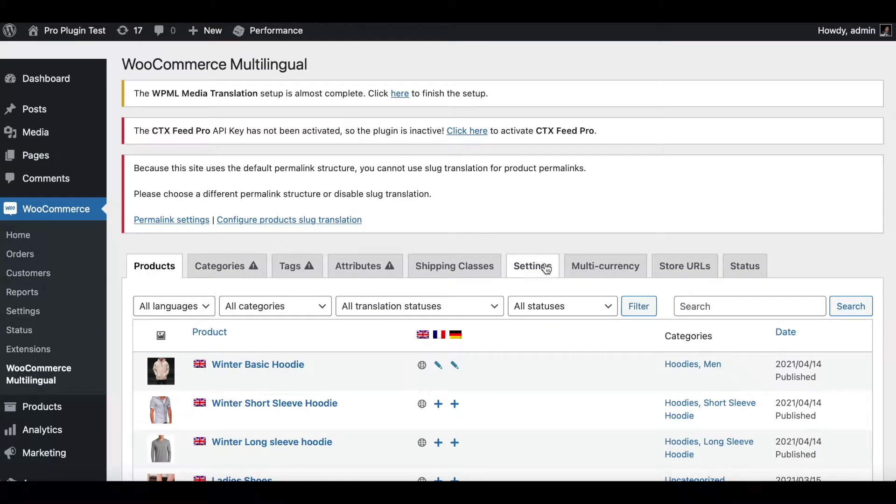
left_click(610, 276)
scroll(610, 276, "down", 3)
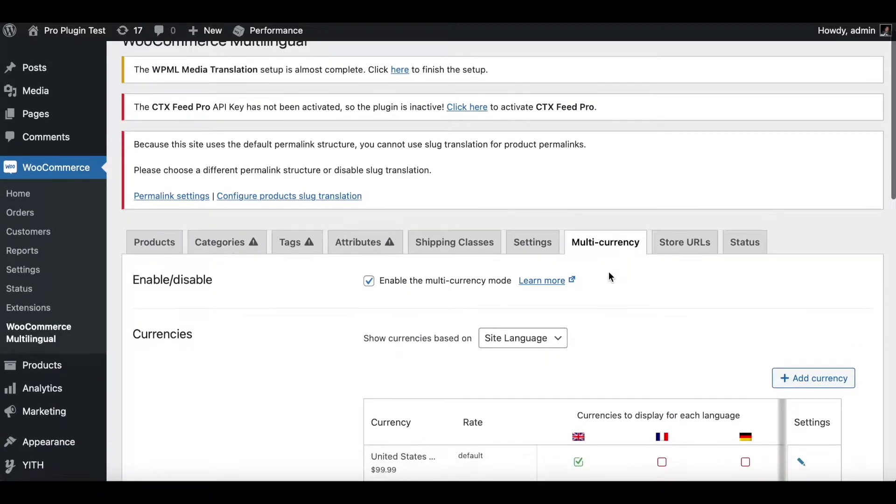
scroll(609, 273, "down", 1)
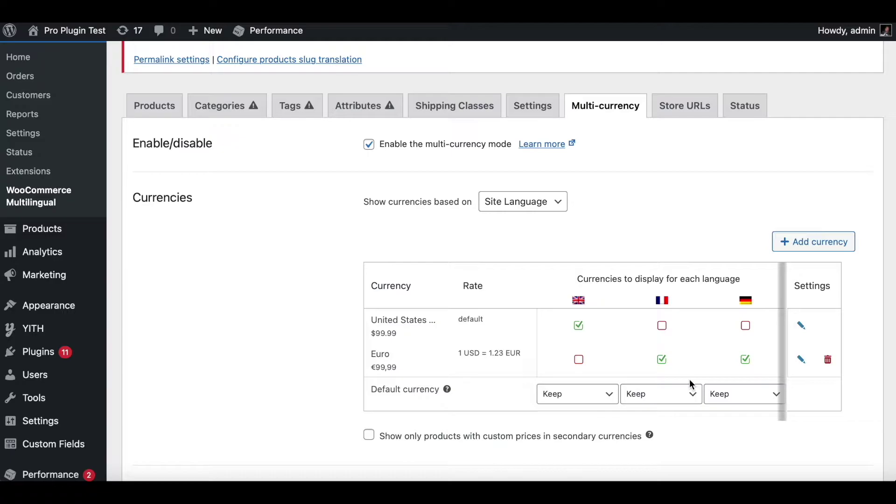
scroll(705, 415, "down", 1)
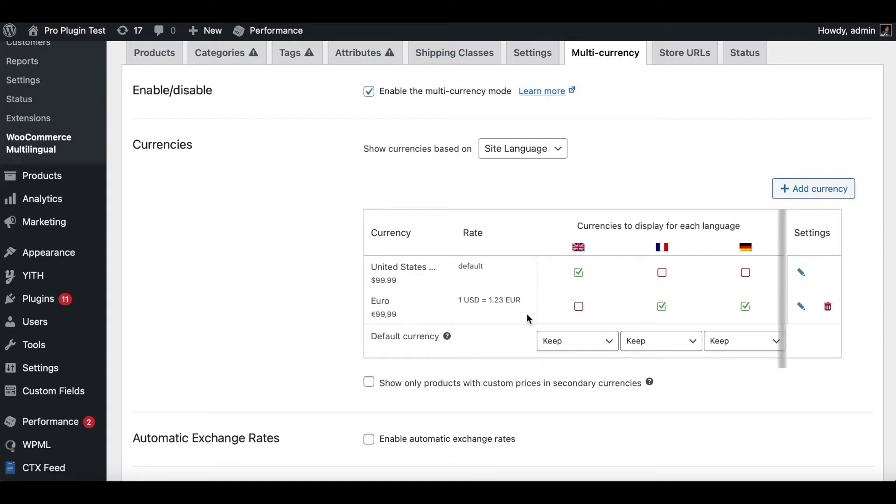
scroll(665, 389, "down", 1)
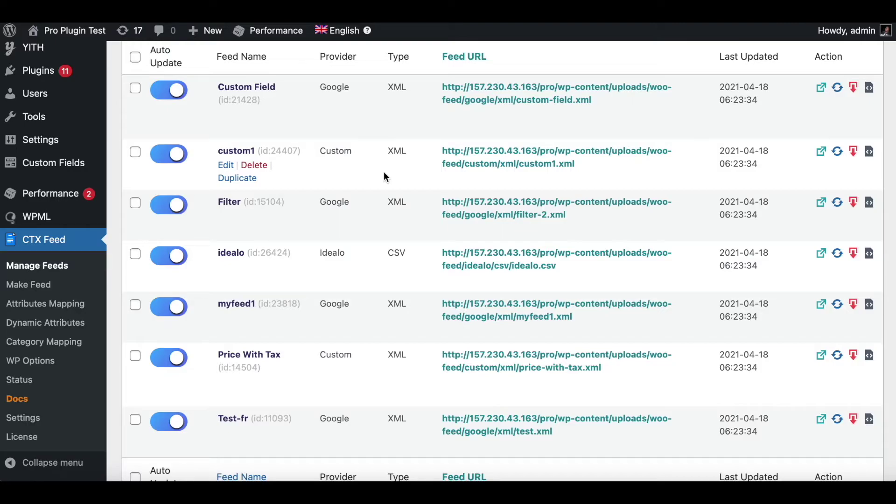
- Open the custom1 feed and set its language to German
left_click(227, 152)
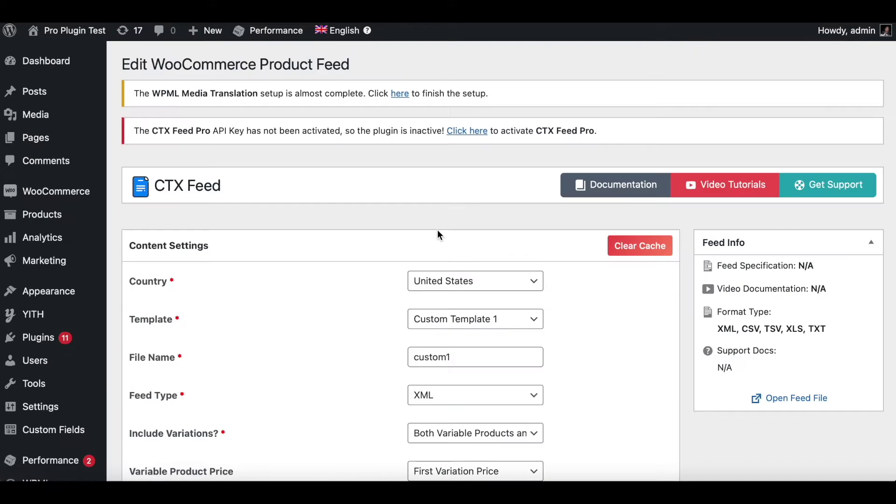
scroll(599, 366, "down", 6)
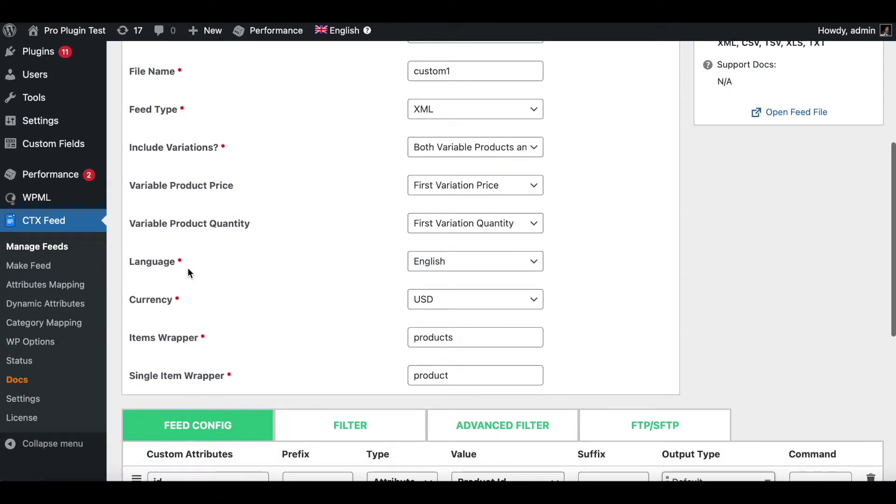
left_click(421, 261)
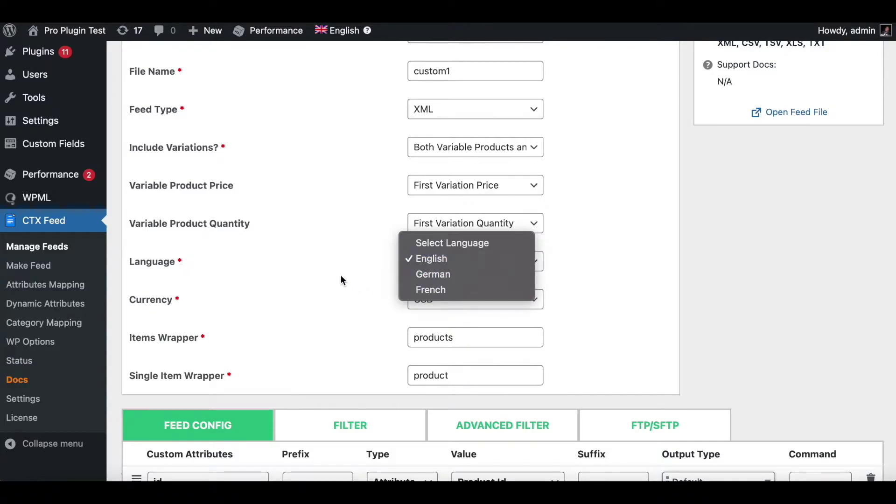
left_click(426, 275)
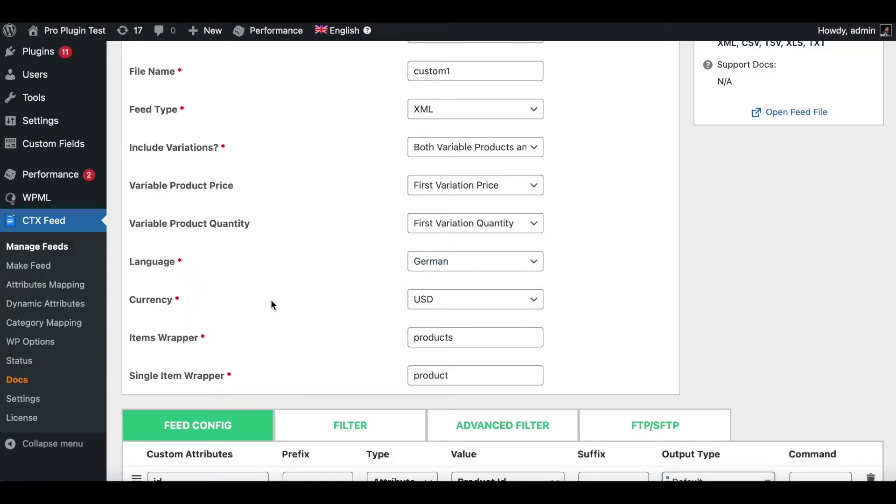
- Set the custom1 feed's currency to EUR
scroll(271, 301, "down", 1)
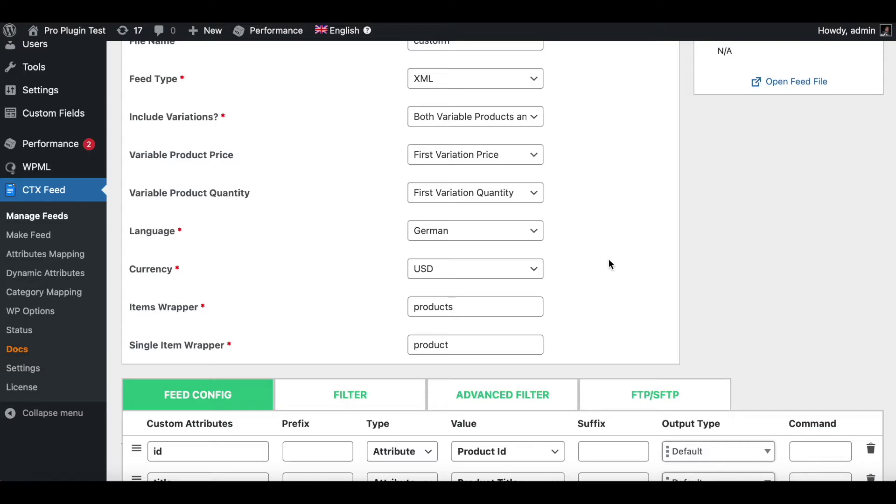
left_click(455, 275)
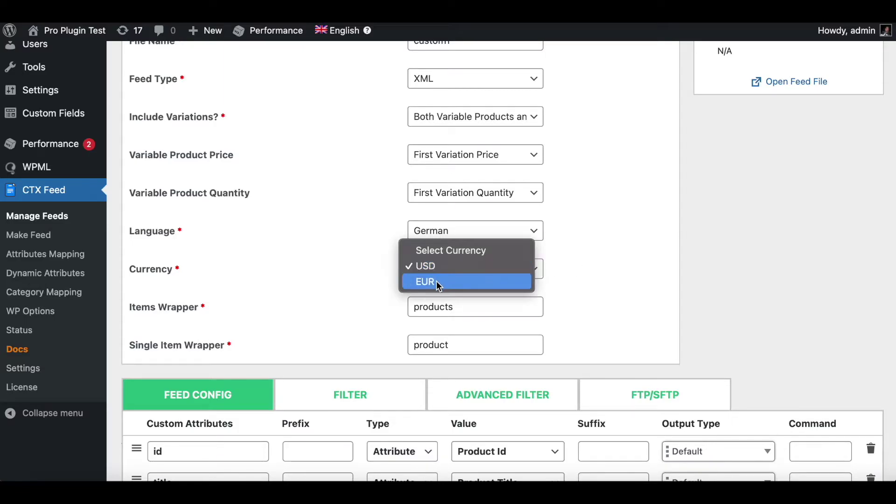
left_click(436, 281)
scroll(659, 265, "down", 7)
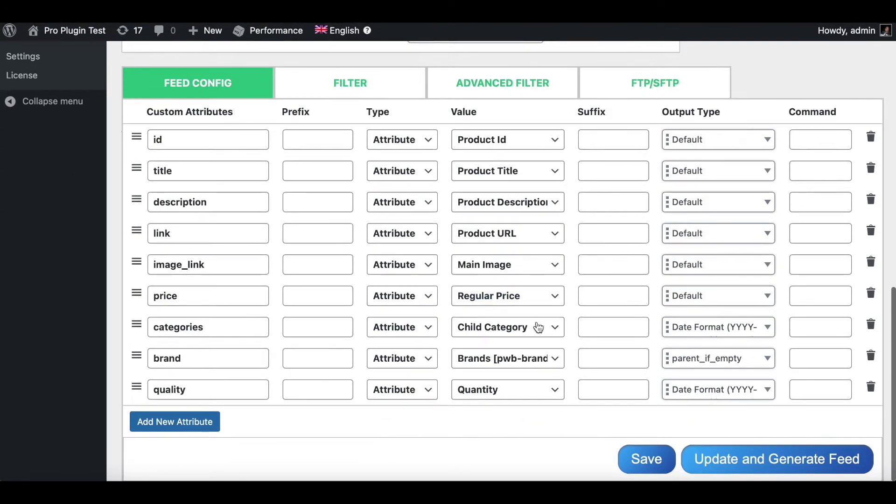
- Add an 'EUR' suffix to the price attribute, then update and regenerate custom1.xml
left_click(612, 300)
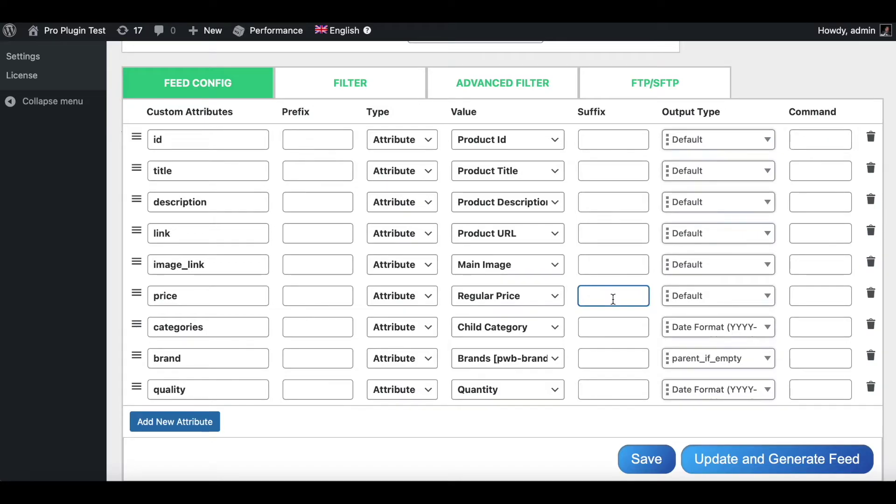
type("EUR")
left_click(734, 464)
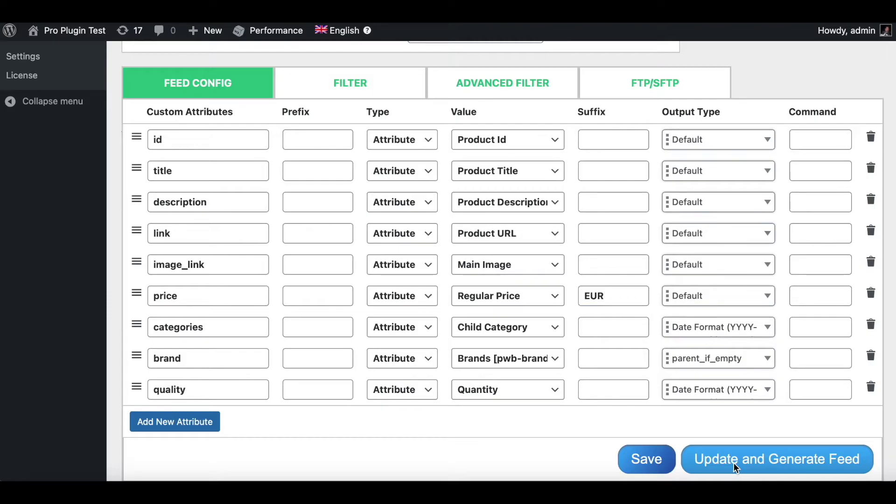
left_click(734, 464)
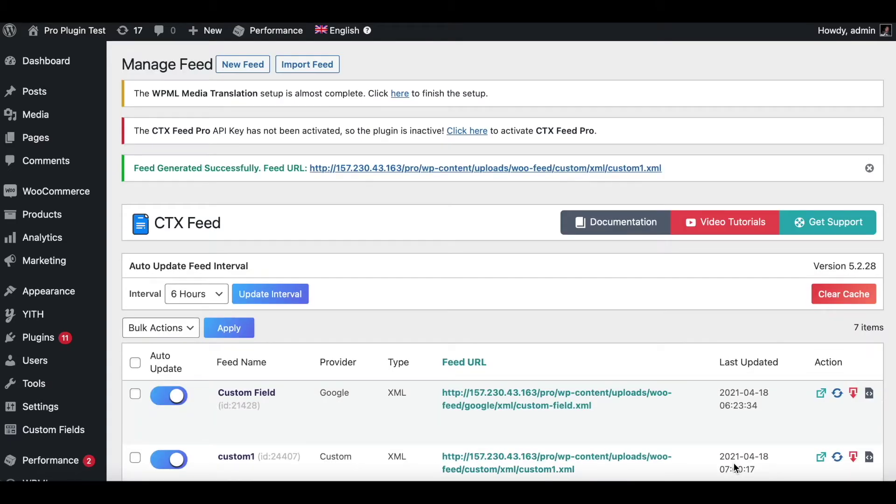
scroll(642, 351, "down", 5)
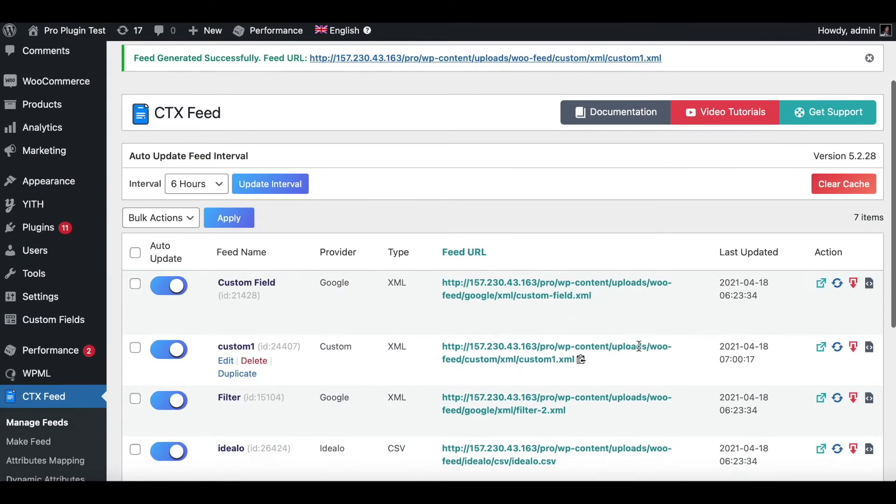
- Download custom1-30.xml and confirm its prices read 49.2 EUR and 36.9 EUR
left_click(856, 348)
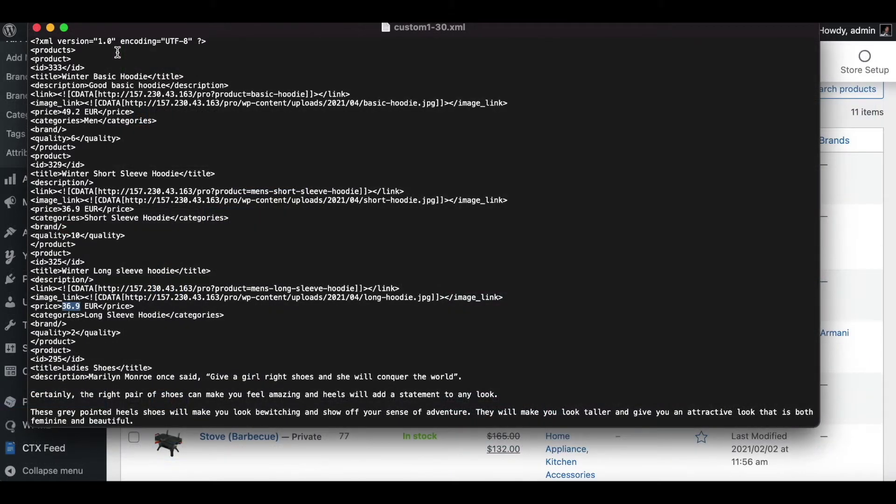
left_click(89, 78)
left_click_drag(64, 113, 92, 112)
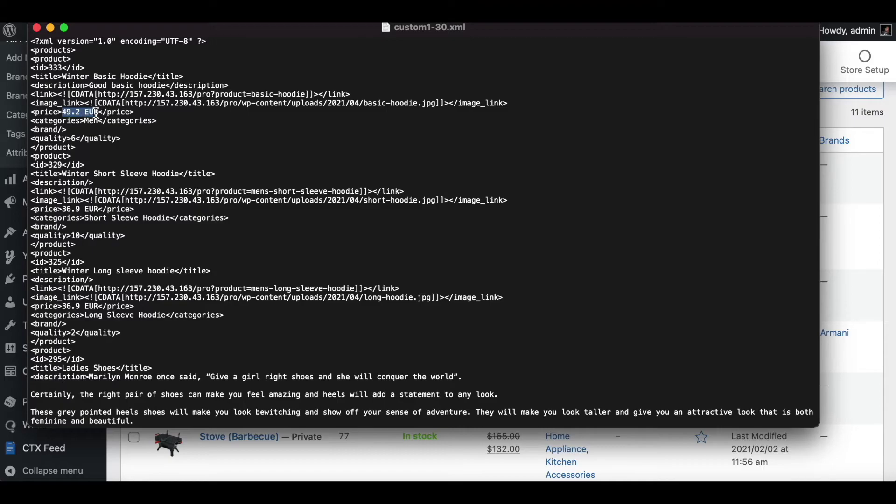
left_click_drag(63, 210, 103, 209)
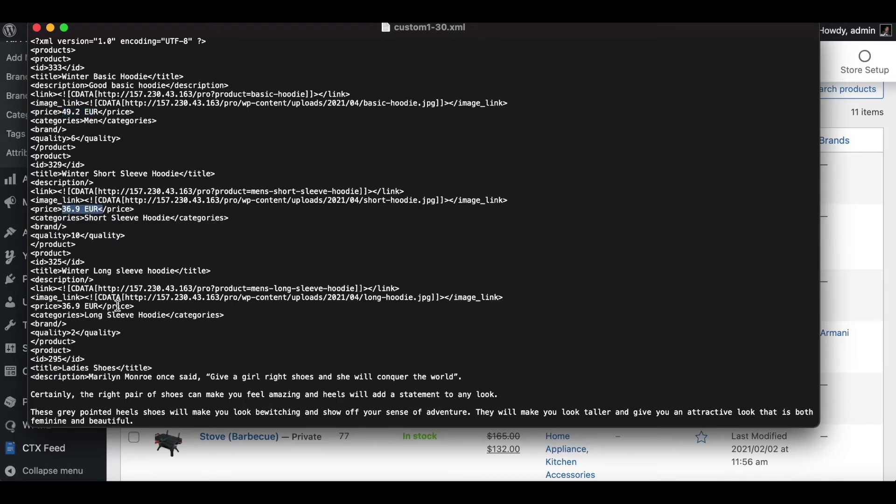
left_click(139, 242)
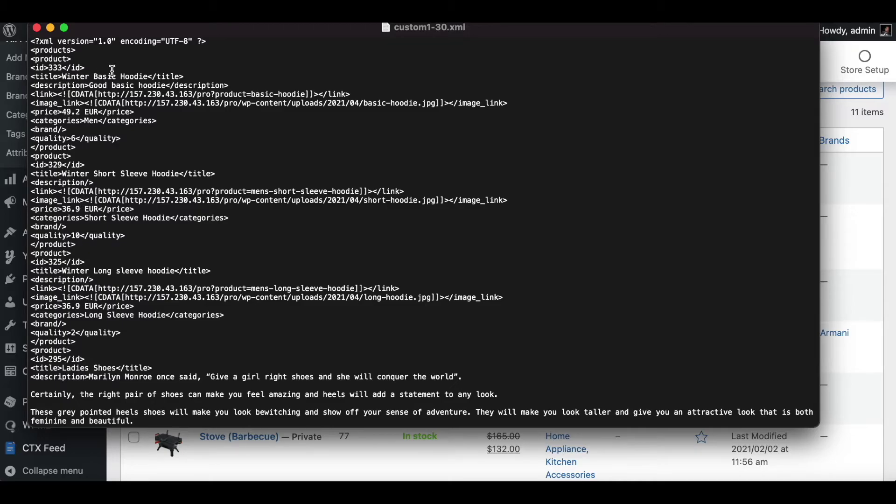
- Open Winter Basic Hoodie and reveal its automatic Euro prices: 49.2 regular, 36.9 sale
left_click(248, 460)
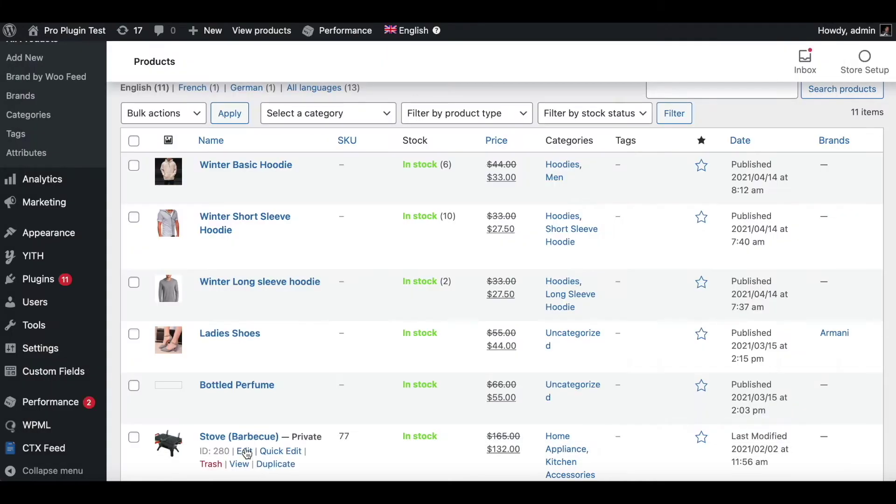
left_click(241, 165)
scroll(320, 385, "down", 2)
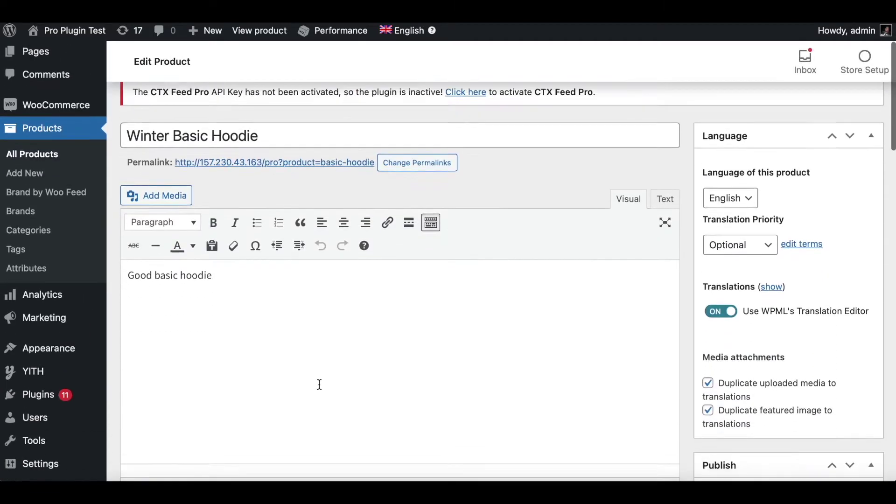
scroll(319, 384, "down", 12)
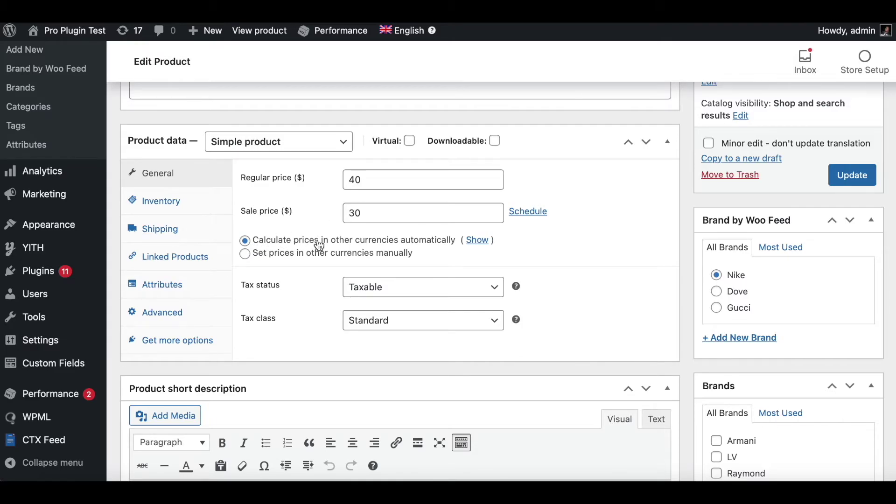
left_click(477, 246)
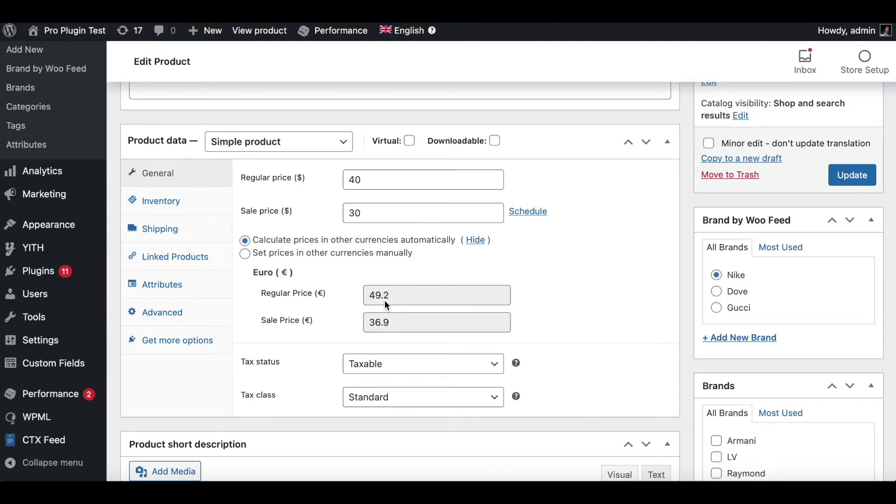
- Highlight the 49.2 price in custom1-30.xml, then return to WordPress admin
key("super+Tab")
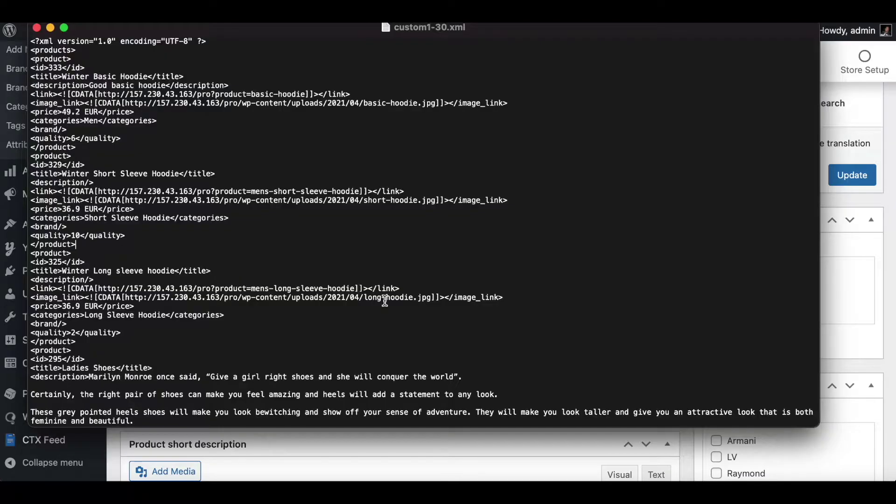
left_click_drag(63, 112, 81, 113)
left_click(869, 376)
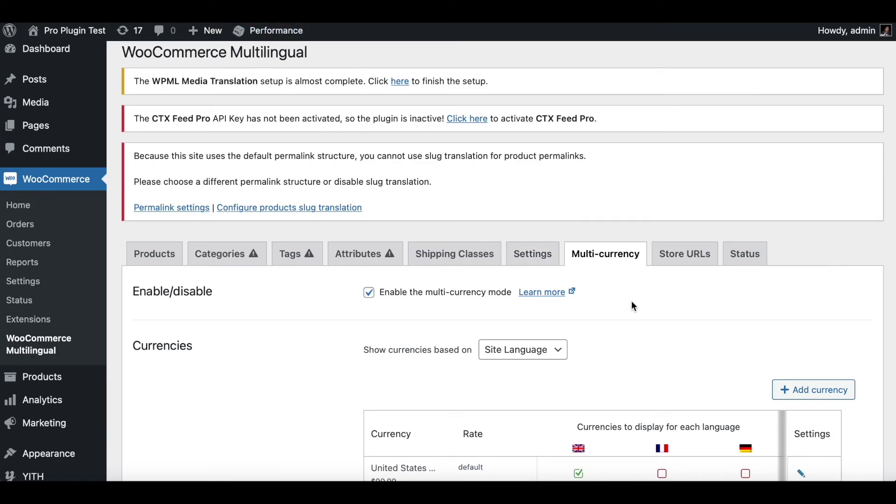
- Highlight the Euro row's 1 USD = 1.23 EUR rate in the currencies table
scroll(631, 301, "down", 3)
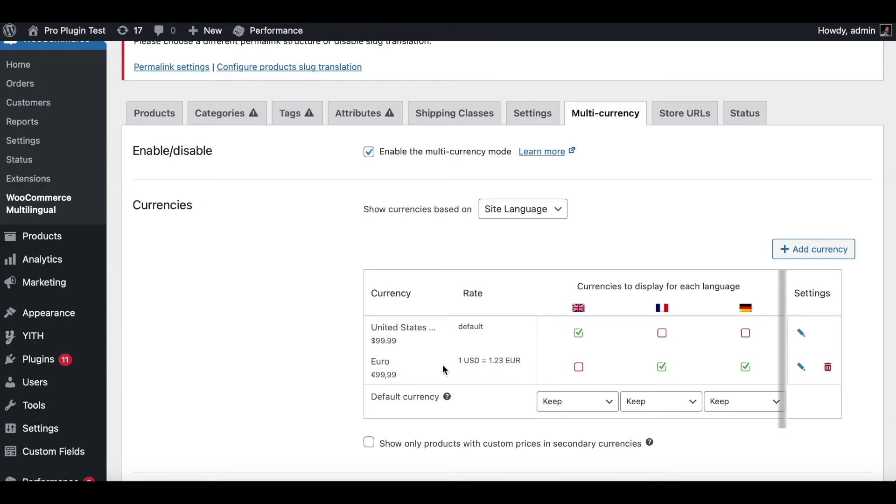
left_click_drag(456, 358, 513, 364)
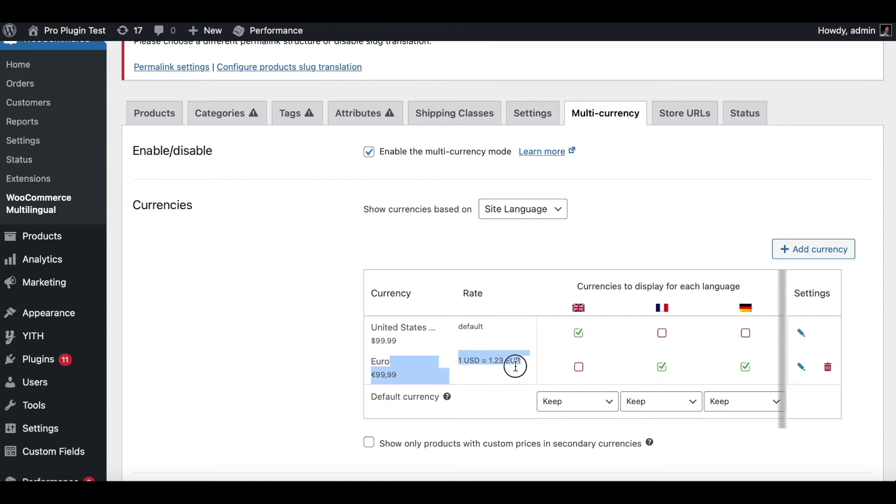
left_click(503, 426)
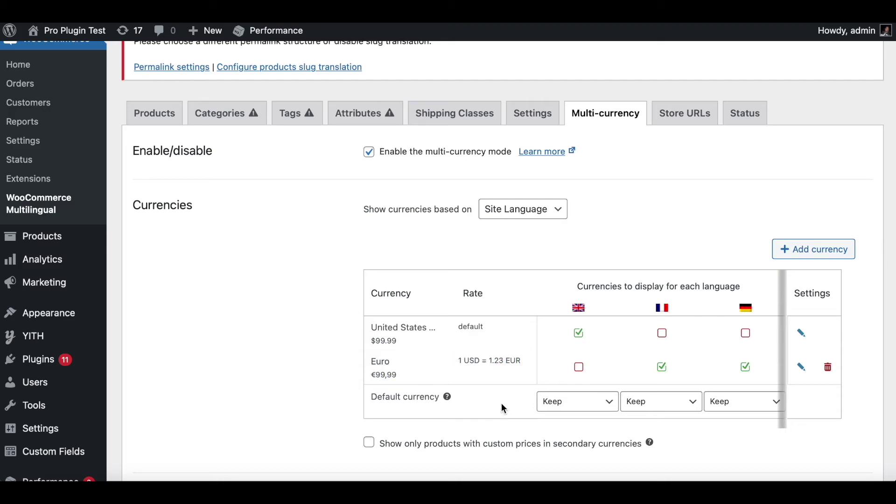
- Switch back to custom1-30.xml to recheck its 49.2 EUR price
key("super+Tab")
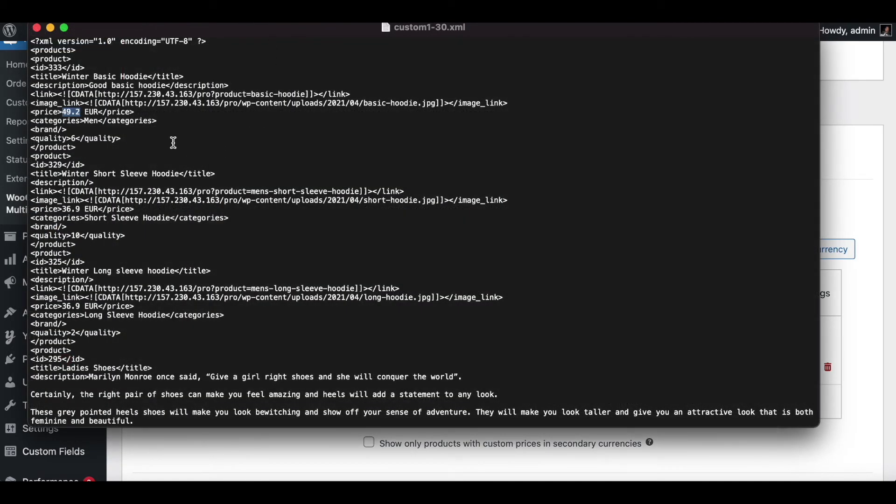
left_click(174, 143)
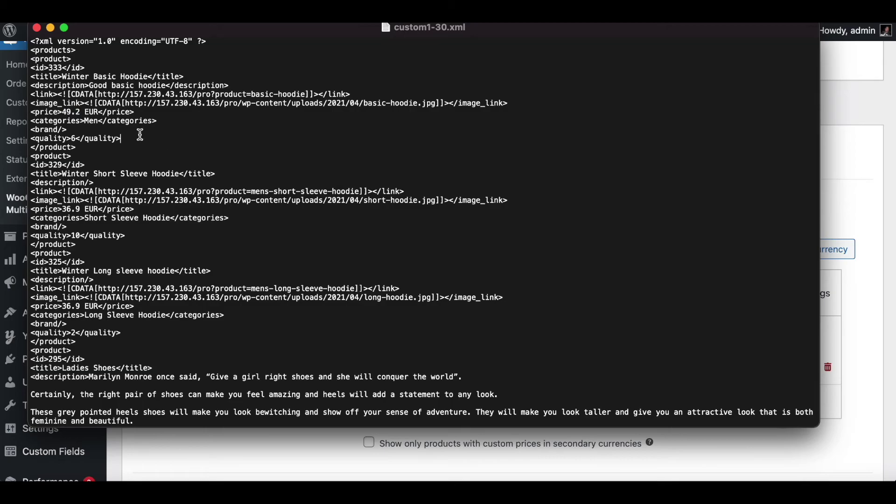